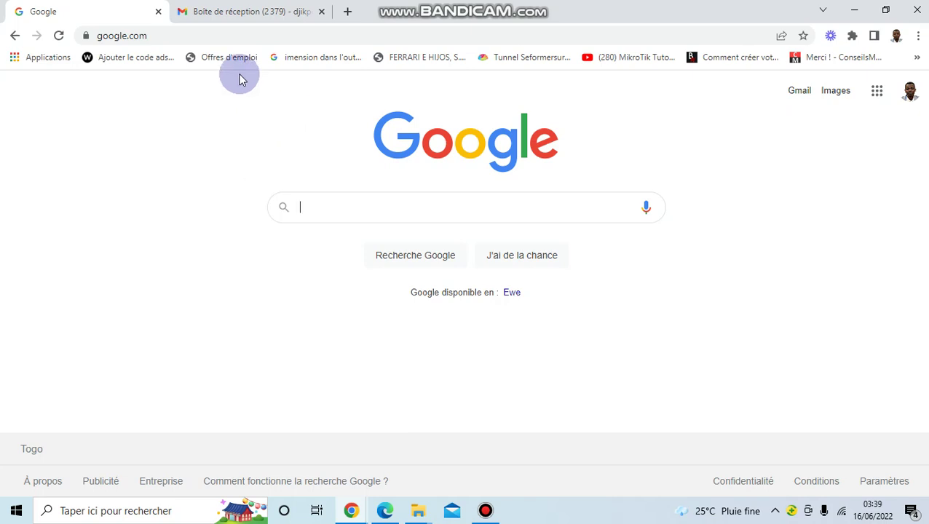
# Switch to the open Gmail inbox and launch Google Classroom from the Google apps list
pyautogui.click(237, 13)
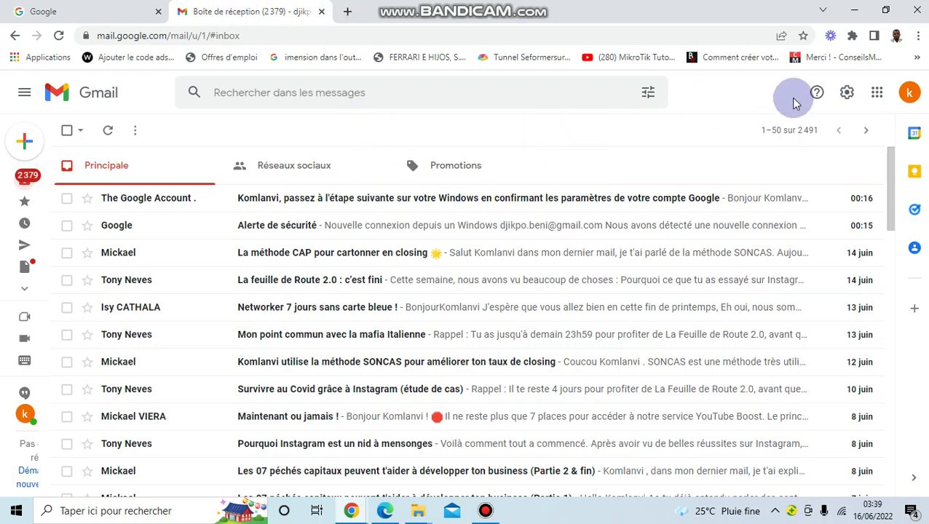
pyautogui.click(878, 94)
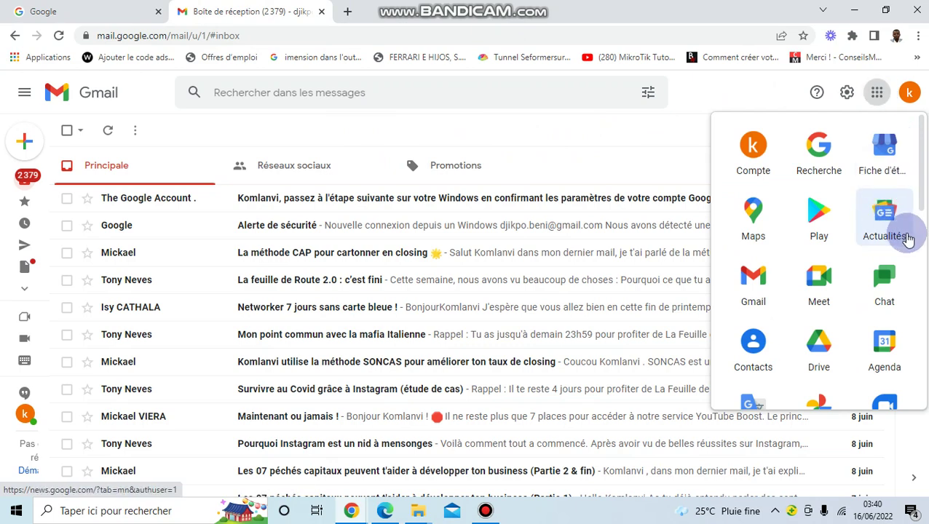
pyautogui.scroll(-1, 917, 216)
pyautogui.scroll(-3, 917, 216)
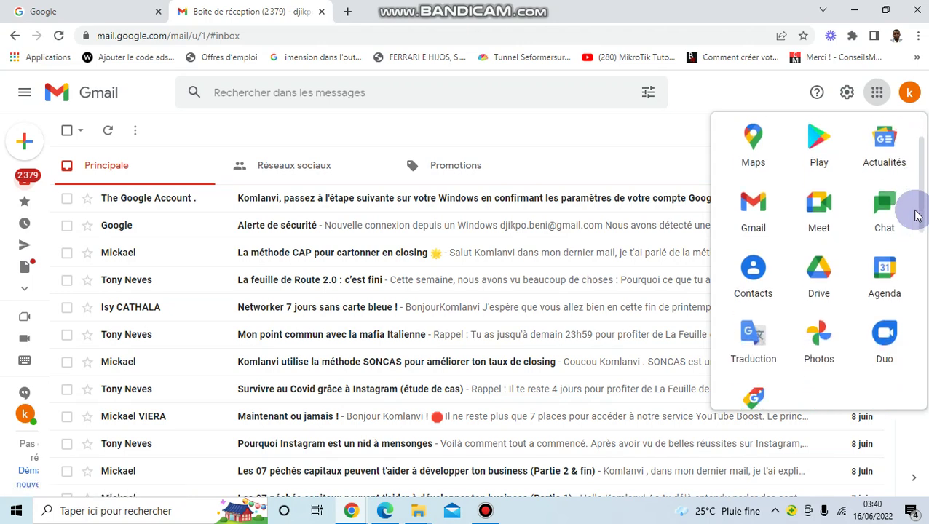
pyautogui.scroll(-5, 916, 215)
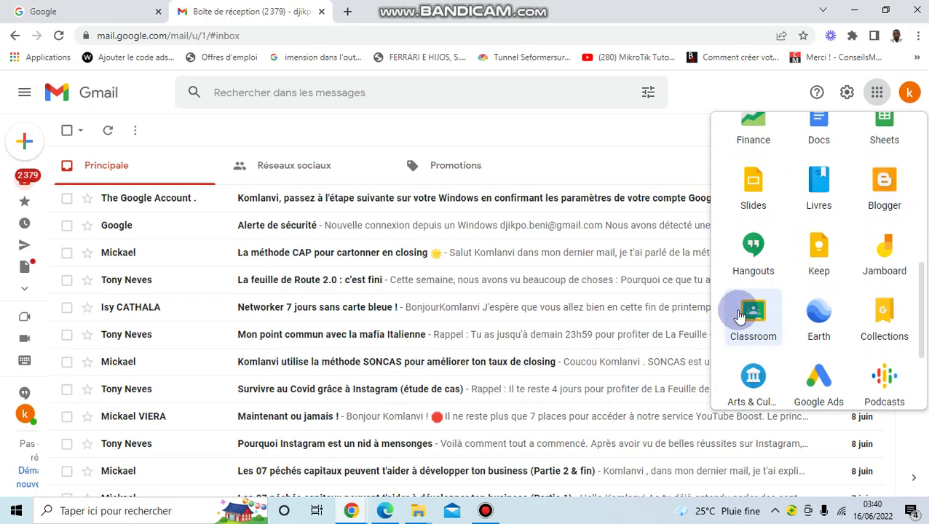
pyautogui.click(760, 332)
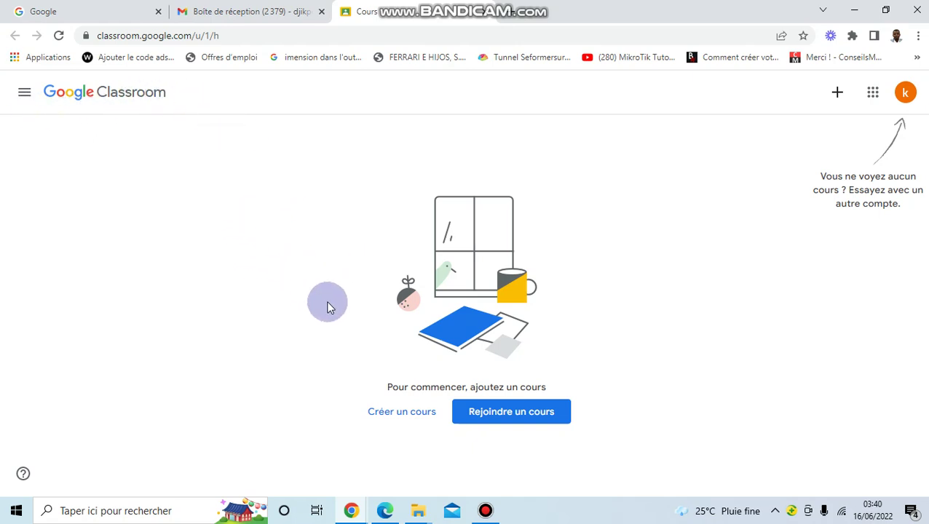
# Start creating a course and confirm that Classroom is not being used in a school with students
pyautogui.click(391, 419)
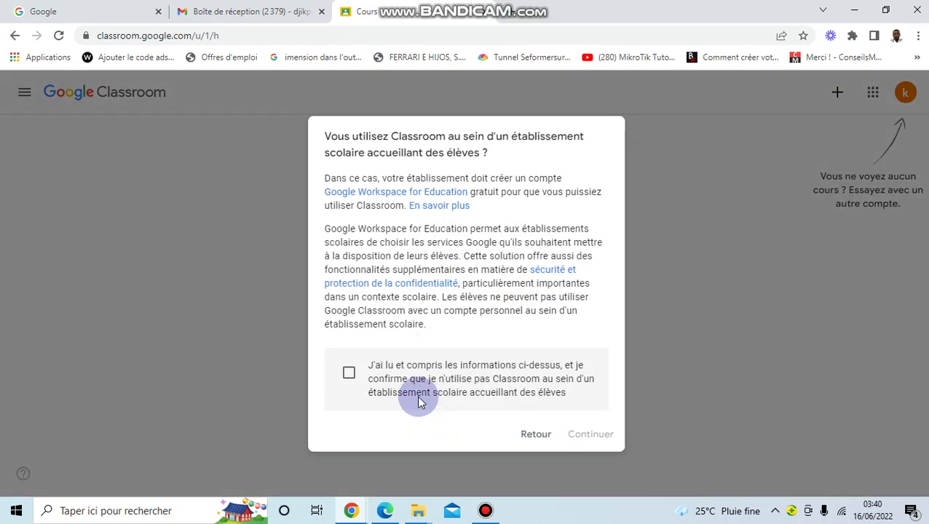
pyautogui.click(348, 379)
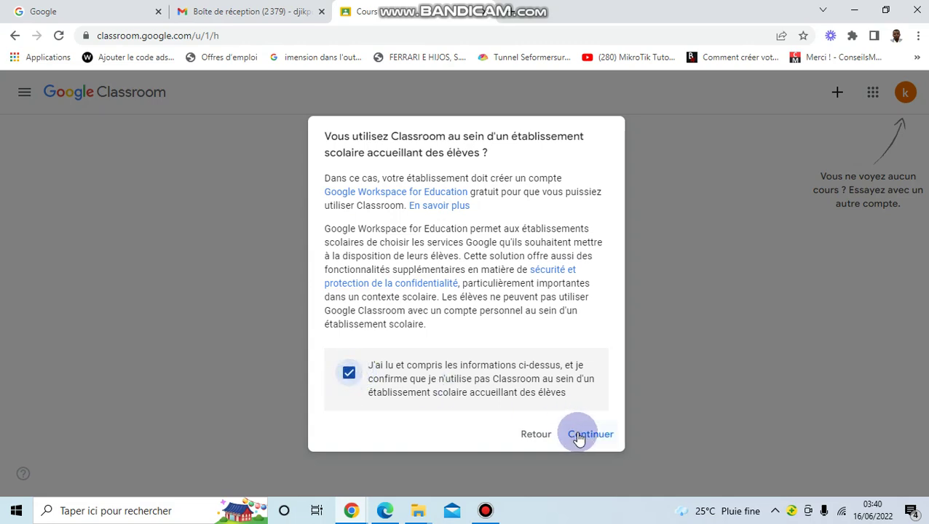
pyautogui.click(580, 436)
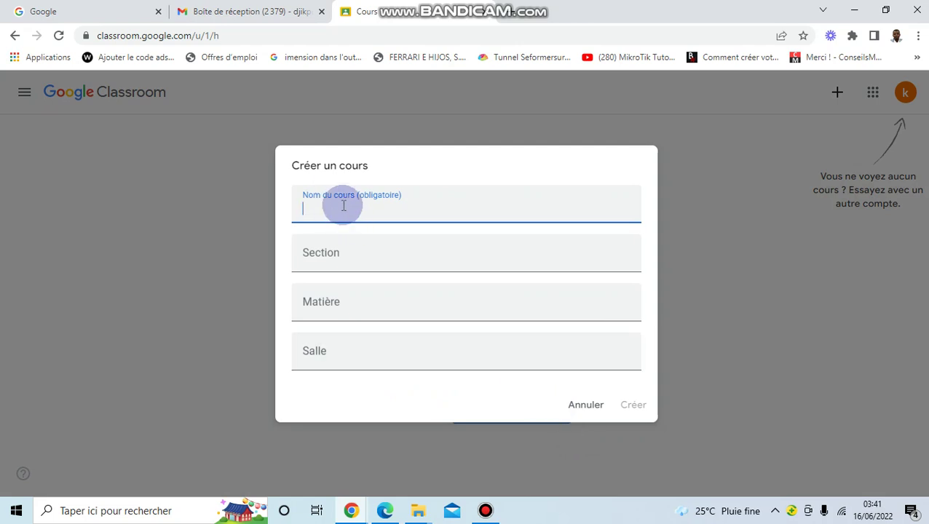
# Name the course "SVT TERMINALE D 2021-2022" and create it
pyautogui.write('c')
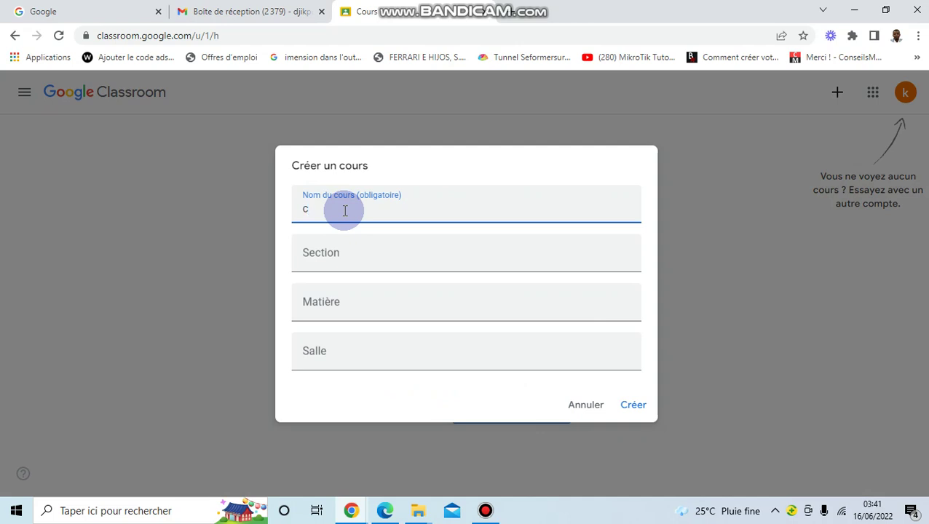
pyautogui.press('BackSpace')
pyautogui.write('svt')
pyautogui.press('BackSpace')
pyautogui.press('BackSpace')
pyautogui.press('BackSpace')
pyautogui.press('BackSpace')
pyautogui.write('SVT TERMINAL')
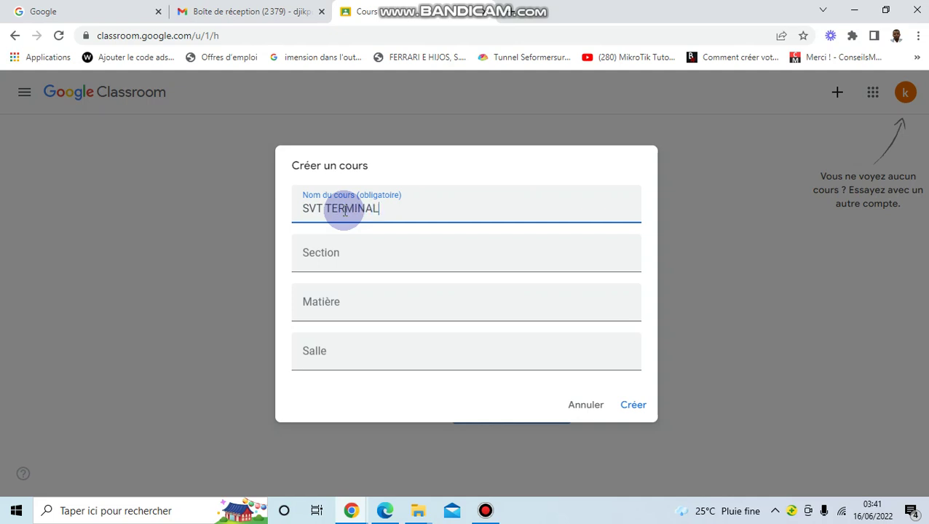
pyautogui.write('E D 2021-2022')
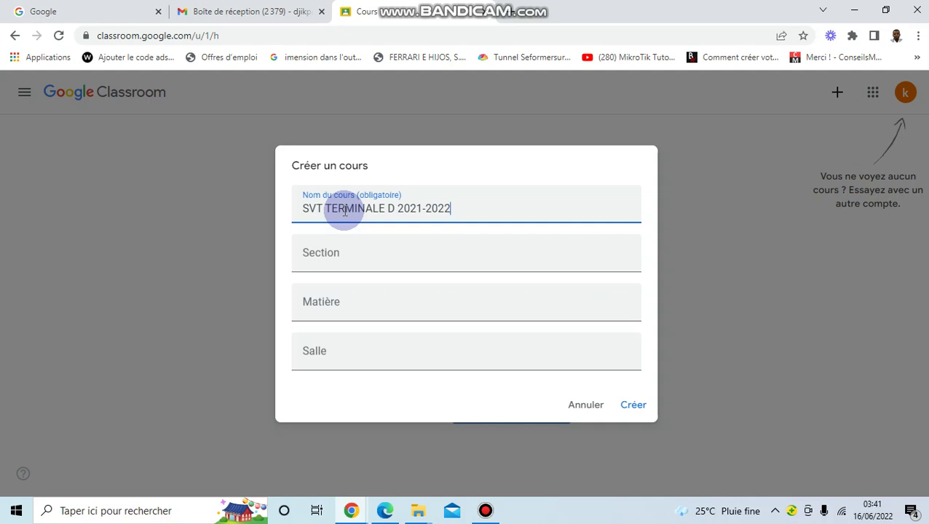
pyautogui.click(633, 406)
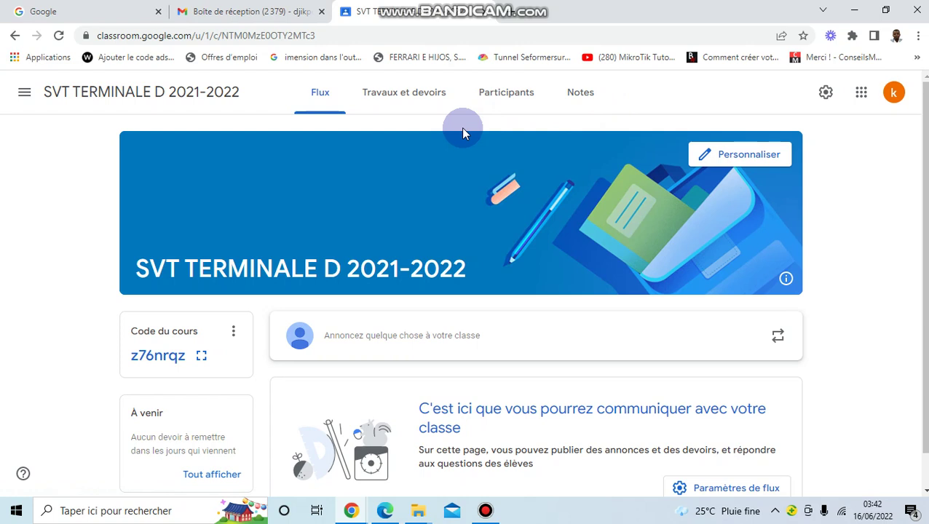
# Display the course code enlarged, highlight all of its characters, and close the enlarged view
pyautogui.scroll(-1, 316, 271)
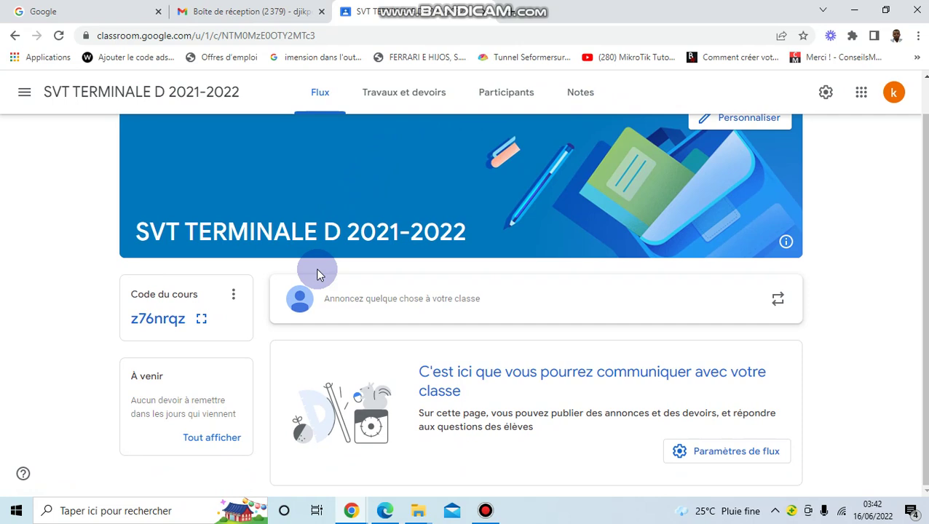
pyautogui.click(202, 322)
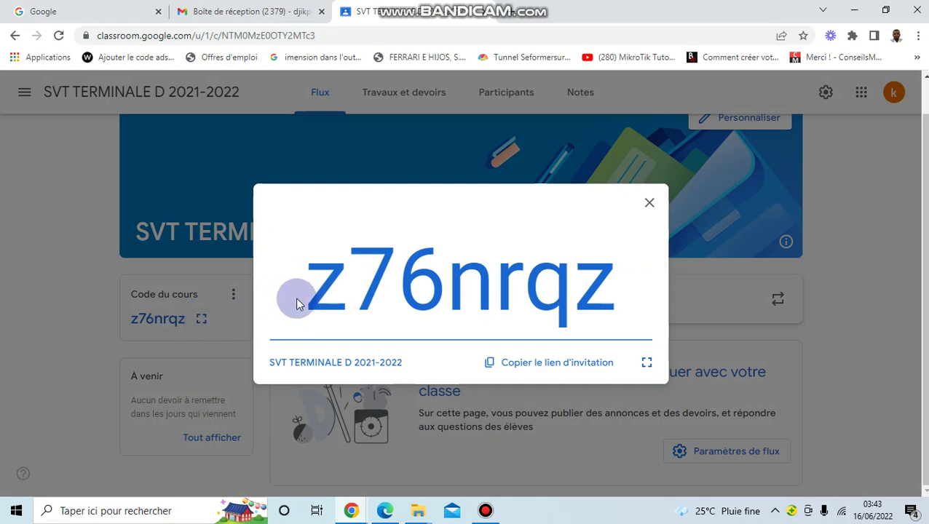
pyautogui.moveTo(306, 287); pyautogui.dragTo(394, 289)
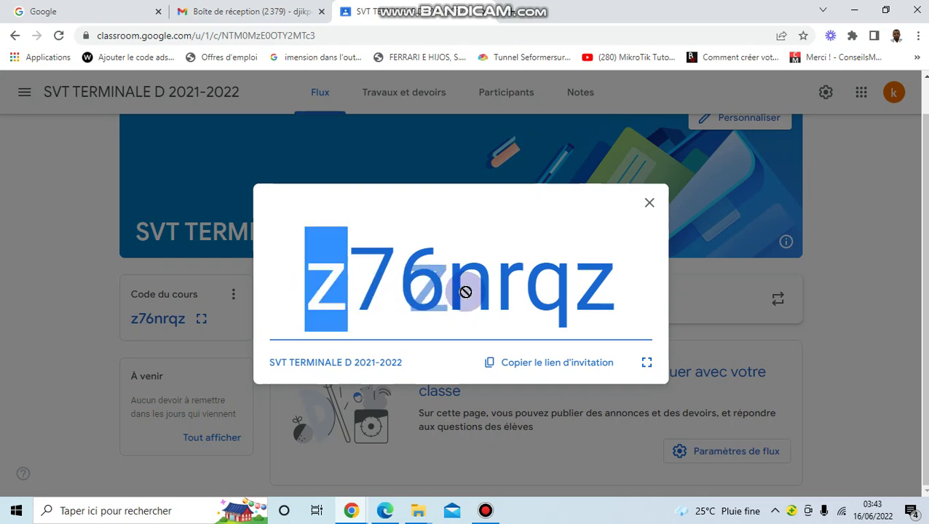
pyautogui.click(319, 286)
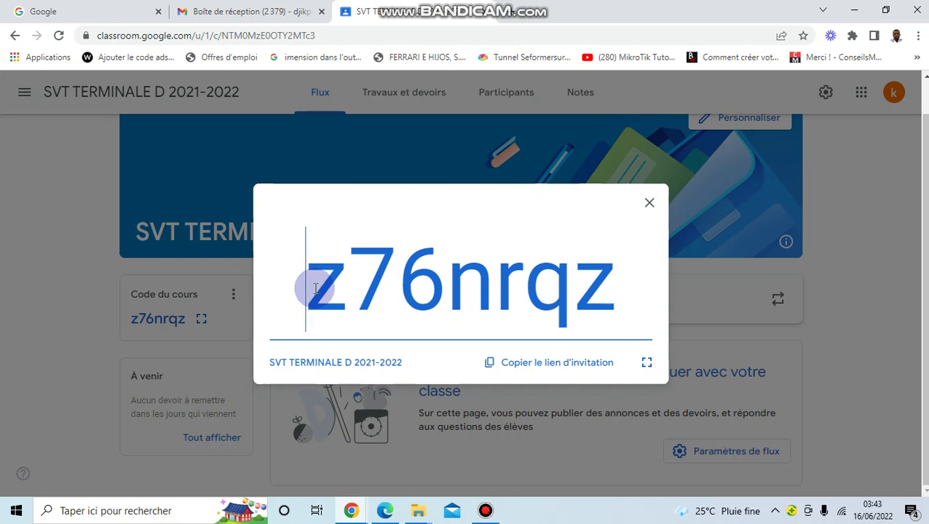
pyautogui.hotkey('shift', 'Right')
pyautogui.hotkey('shift', 'Right')
pyautogui.hotkey('shift', 'Right')
pyautogui.hotkey('shift', 'Right')
pyautogui.hotkey('shift', 'Right')
pyautogui.hotkey('shift', 'Right')
pyautogui.hotkey('shift', 'Right')
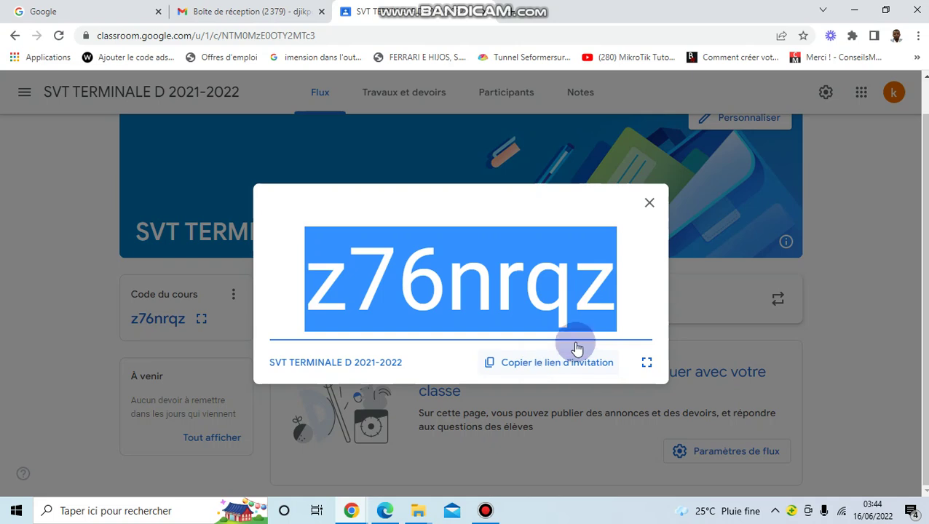
pyautogui.click(650, 203)
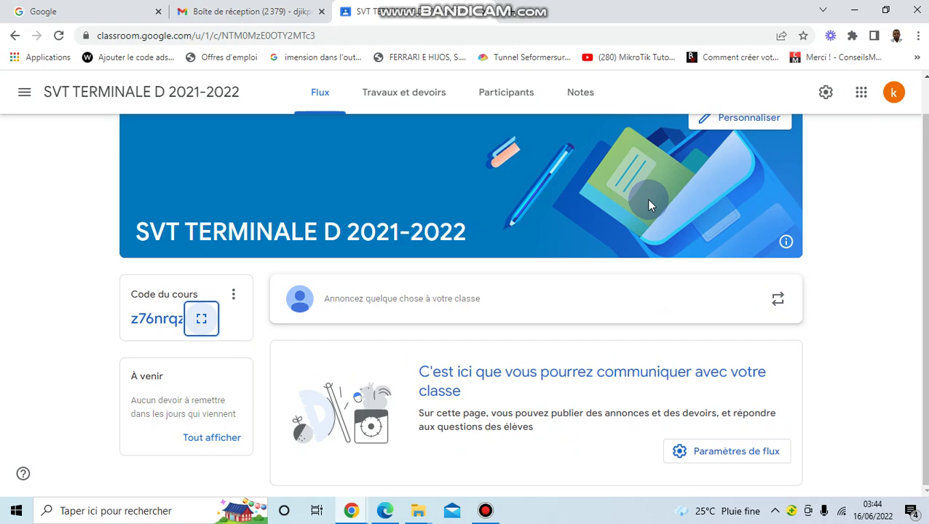
# Examine the invitation options for teachers and students among the course participants, selecting a suggested teacher but cancelling both dialogs
pyautogui.click(522, 100)
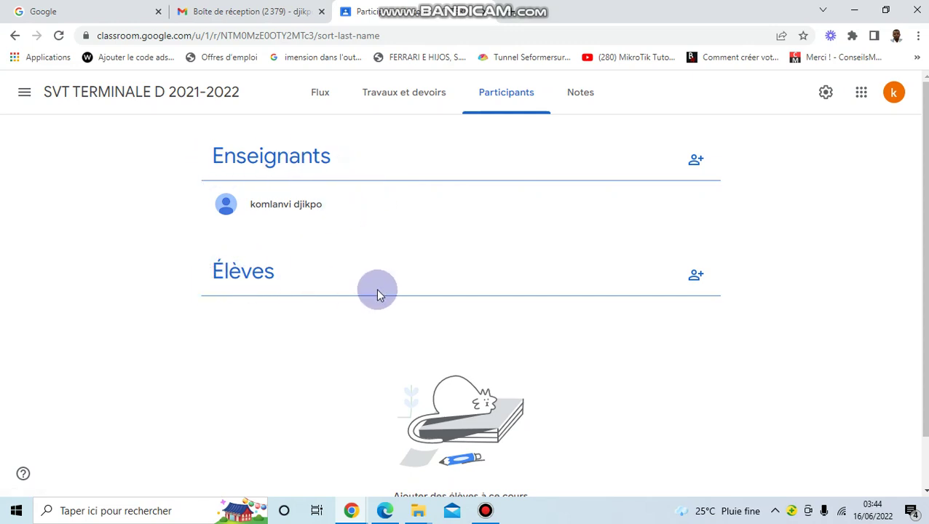
pyautogui.click(694, 165)
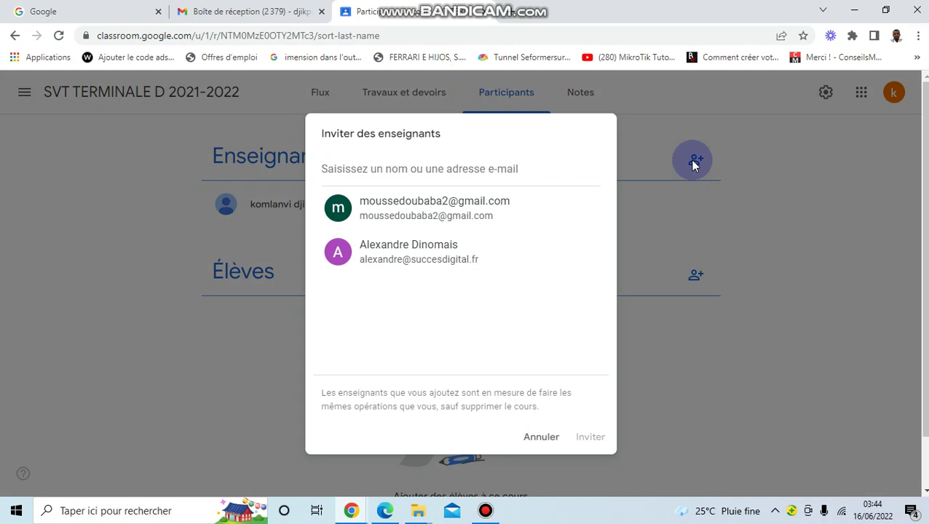
pyautogui.click(413, 211)
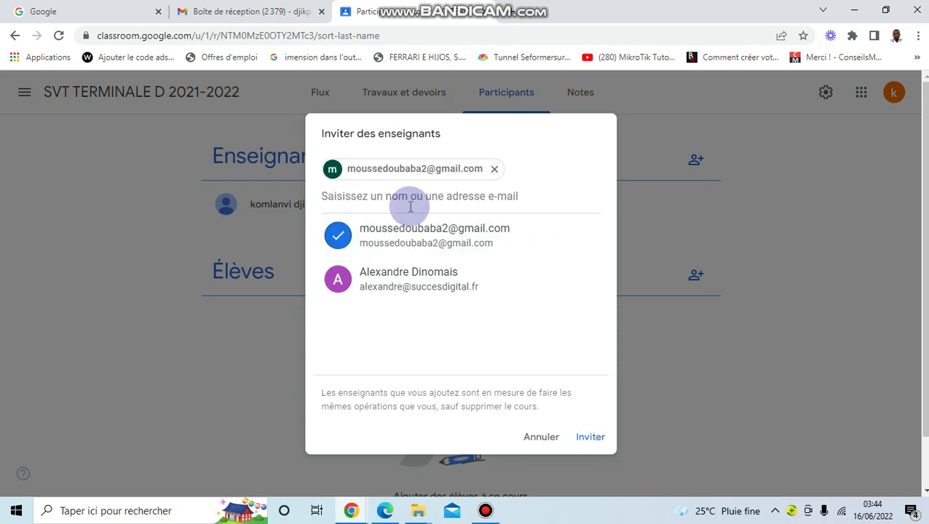
pyautogui.click(591, 440)
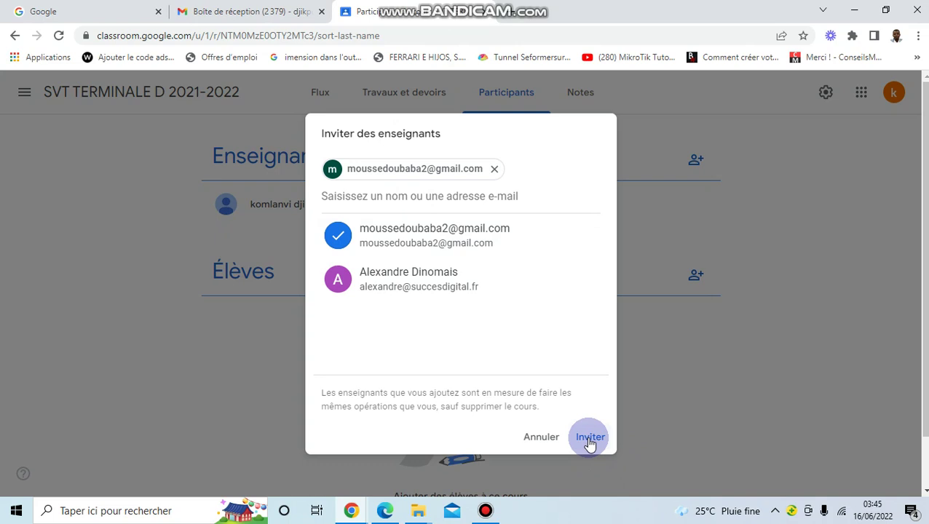
pyautogui.click(541, 439)
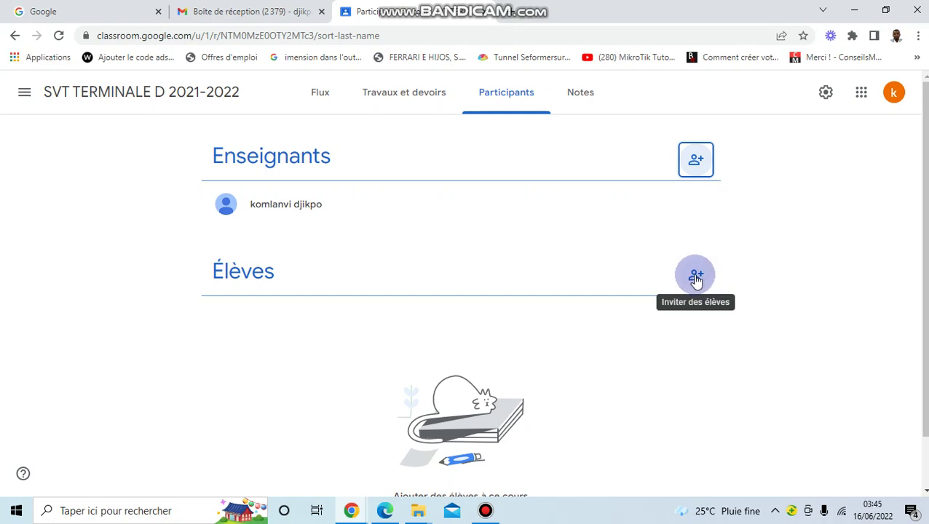
pyautogui.click(696, 276)
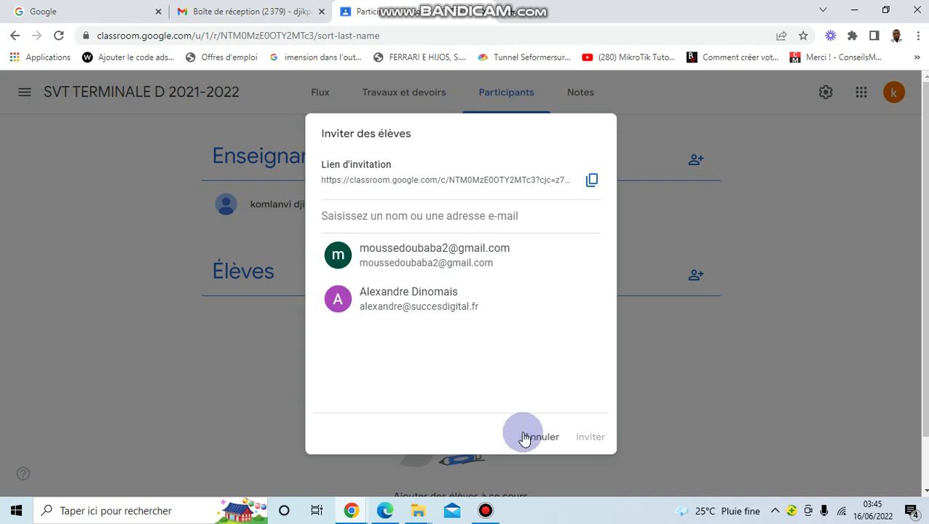
pyautogui.click(534, 440)
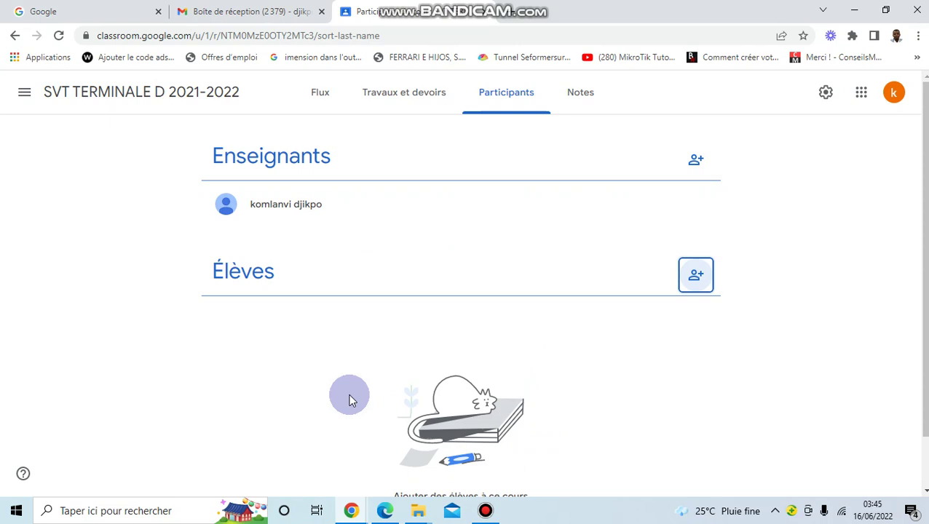
# View the course's "Travaux et devoirs" page and return to the "Flux" page
pyautogui.click(393, 90)
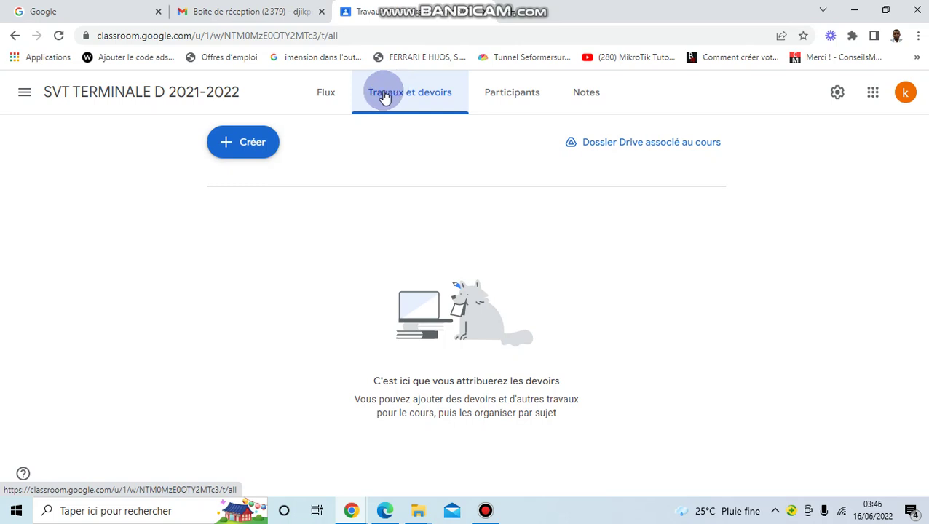
pyautogui.click(326, 99)
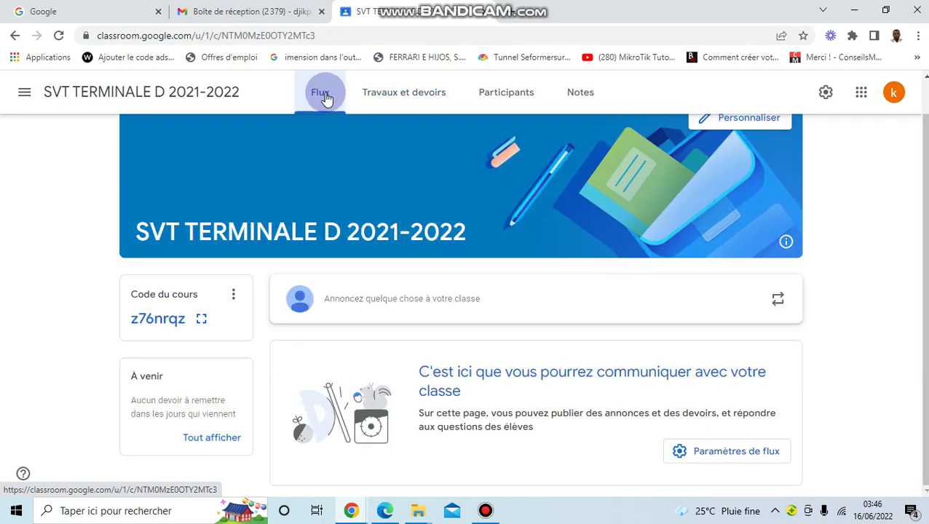